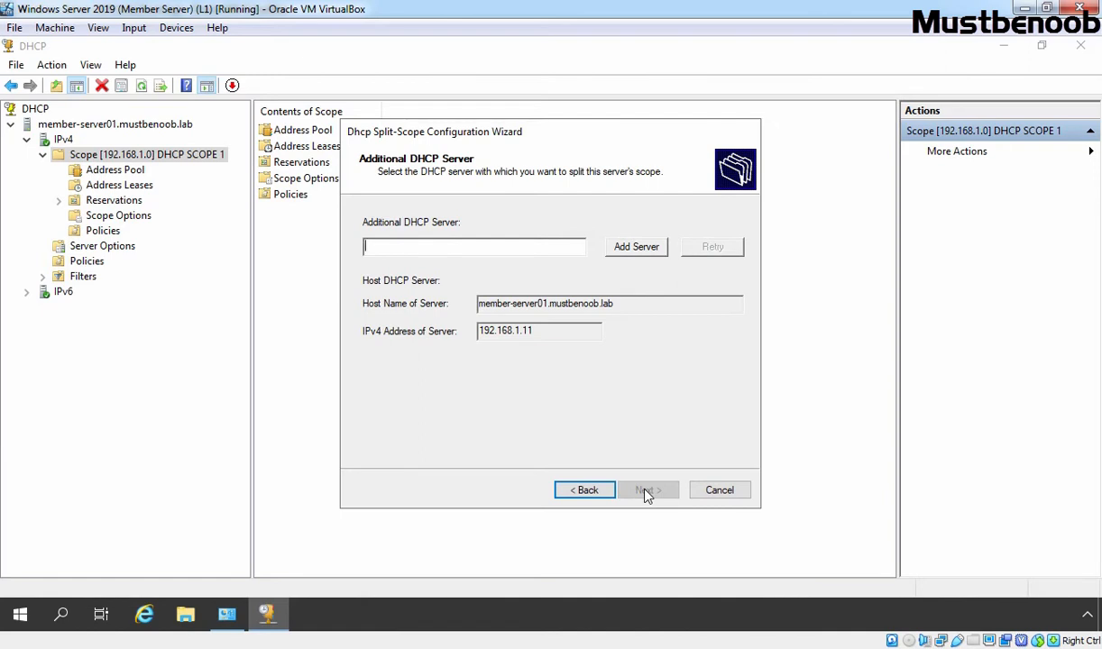
# Find SERVER2019 among the domain's computers and set it as the additional DHCP server for the split scope
pyautogui.click(635, 247)
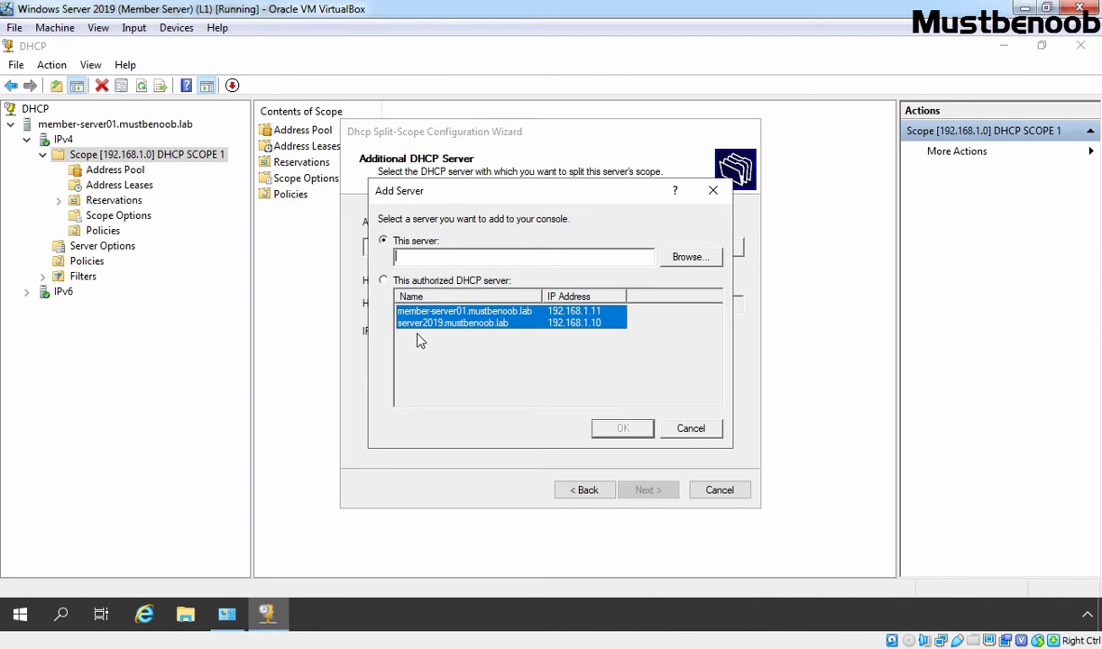
pyautogui.click(678, 257)
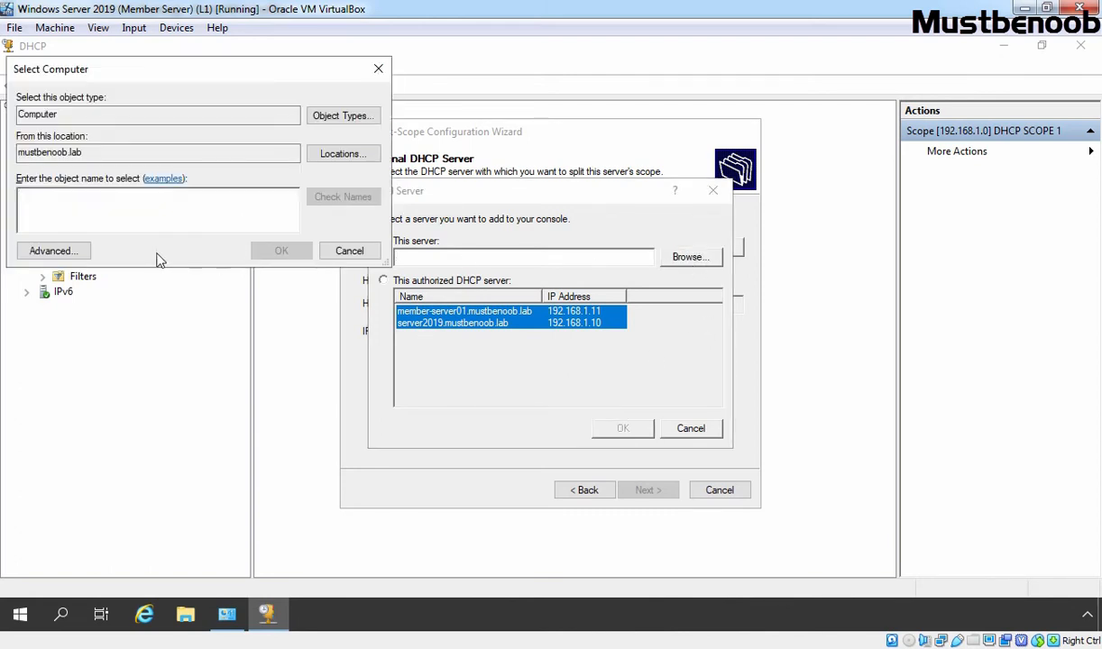
pyautogui.click(53, 251)
pyautogui.click(394, 255)
pyautogui.click(52, 444)
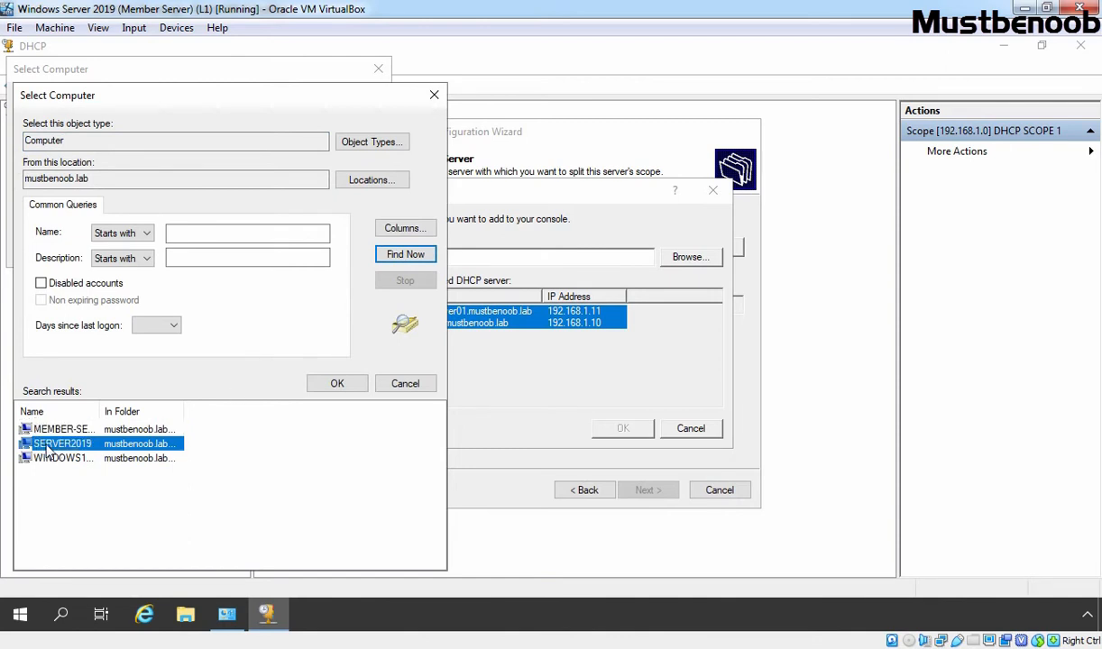
pyautogui.click(338, 384)
pyautogui.click(282, 252)
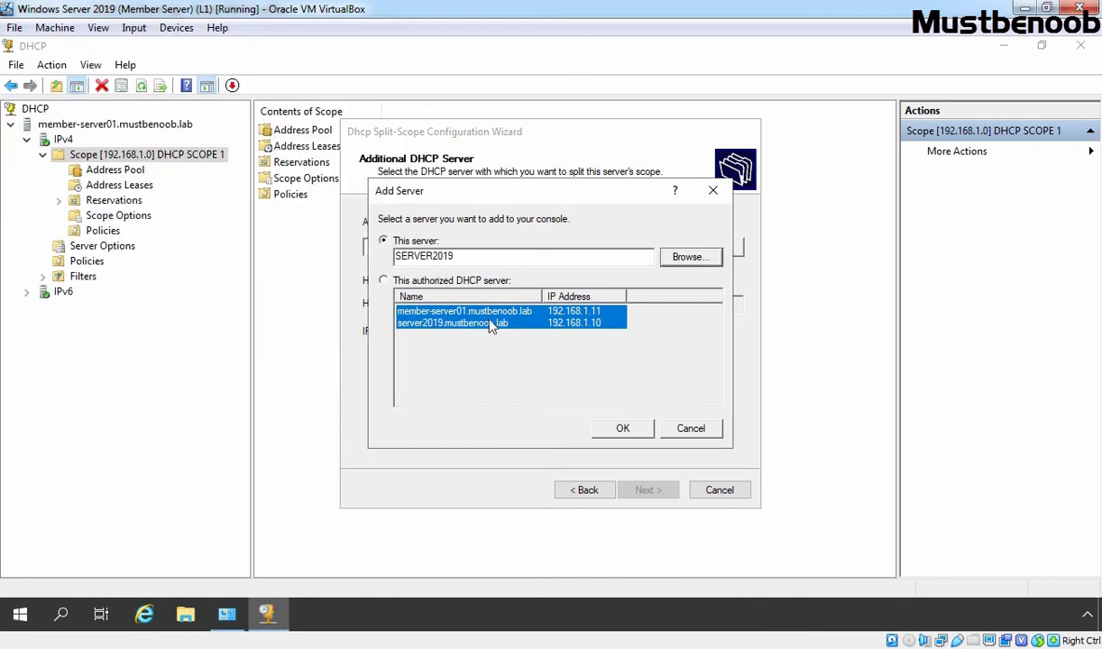
pyautogui.click(622, 428)
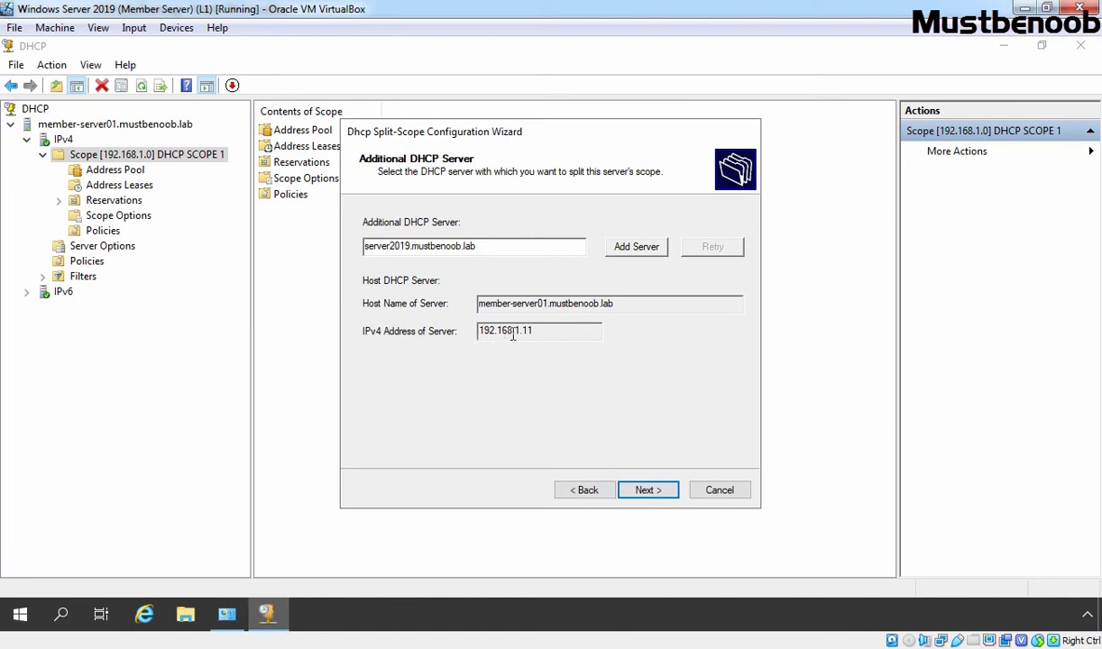
pyautogui.click(647, 491)
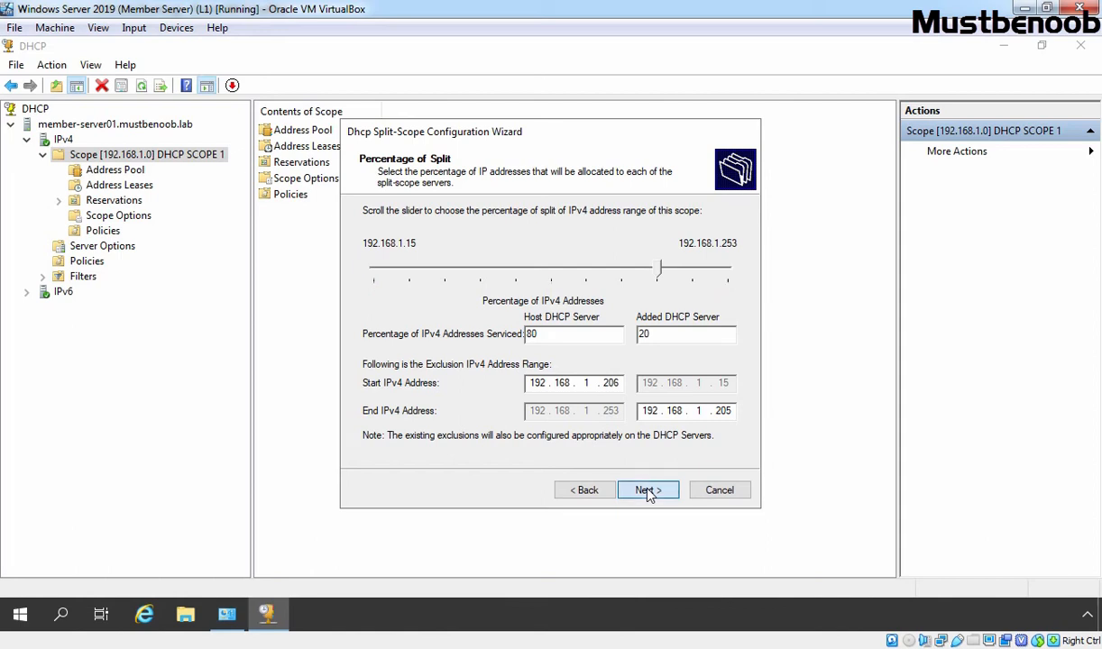
# Accept the 80/20 address split and set the added DHCP server's offer delay to 100 milliseconds
pyautogui.click(649, 490)
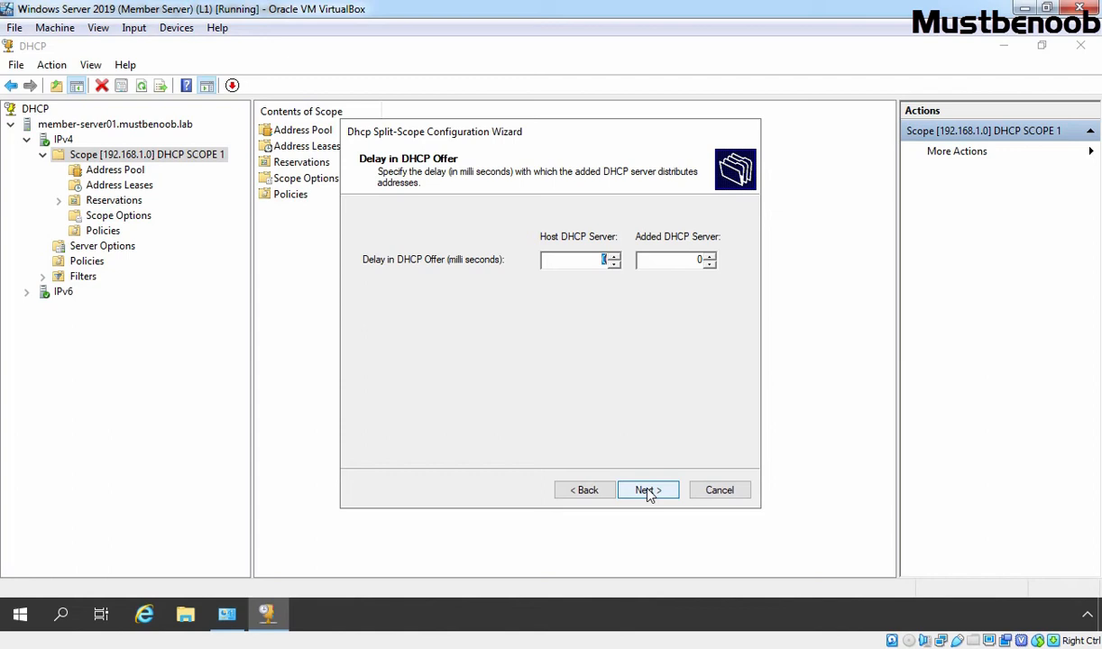
pyautogui.click(699, 260)
pyautogui.doubleClick(698, 260)
pyautogui.write('100')
pyautogui.click(646, 490)
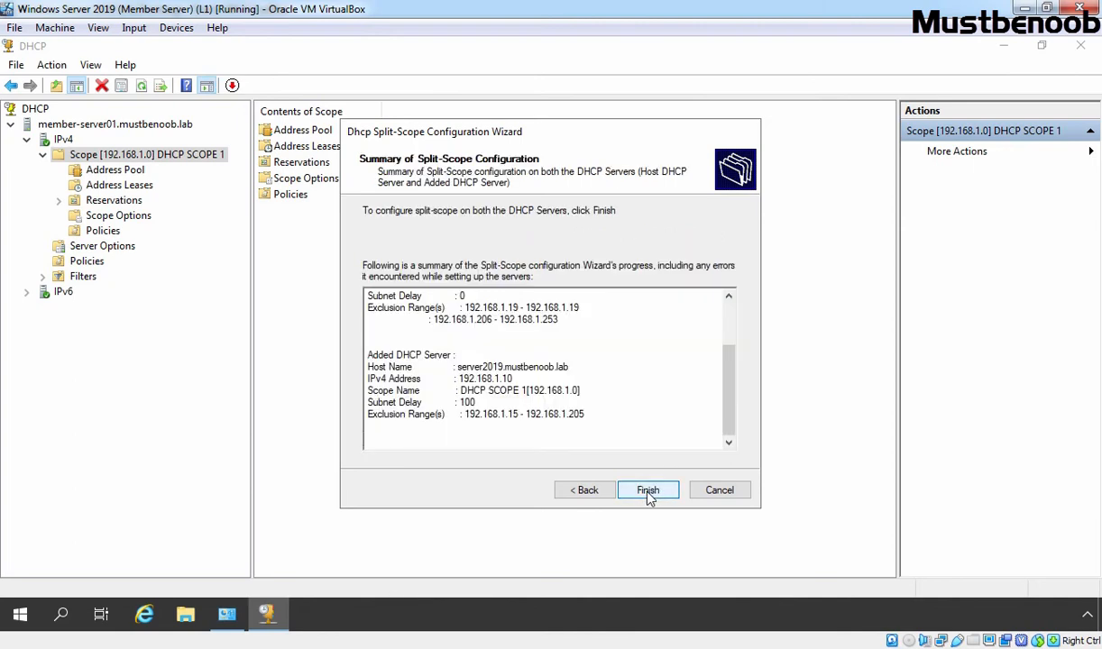
# Finish the split-scope configuration and show the address pool of DHCP SCOPE 1 on the member server
pyautogui.click(647, 492)
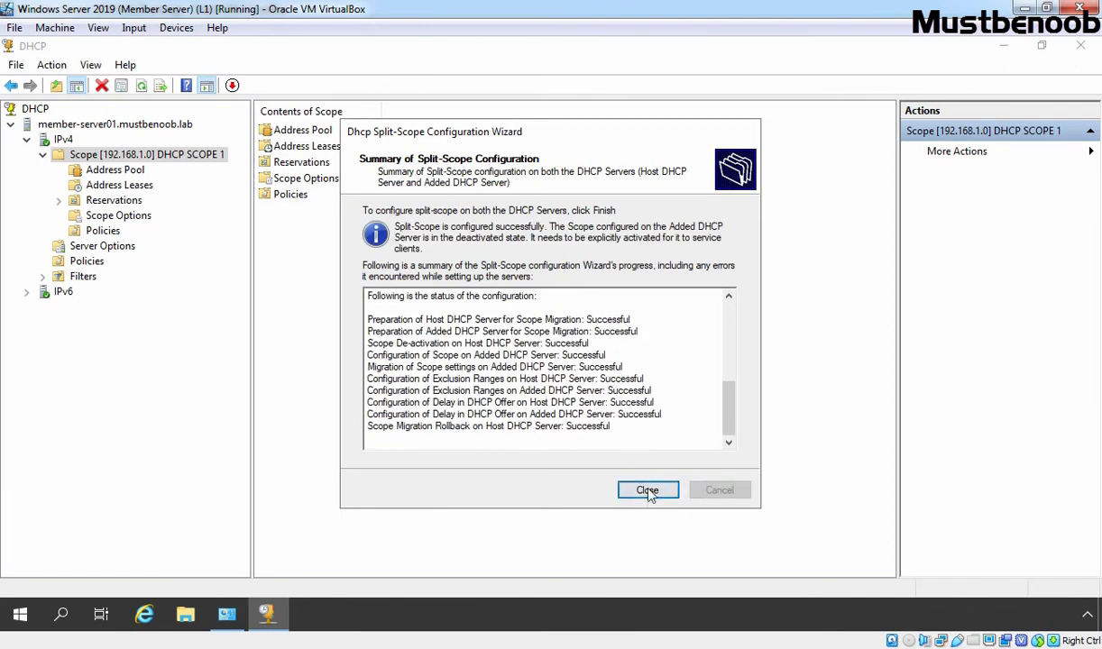
pyautogui.click(648, 491)
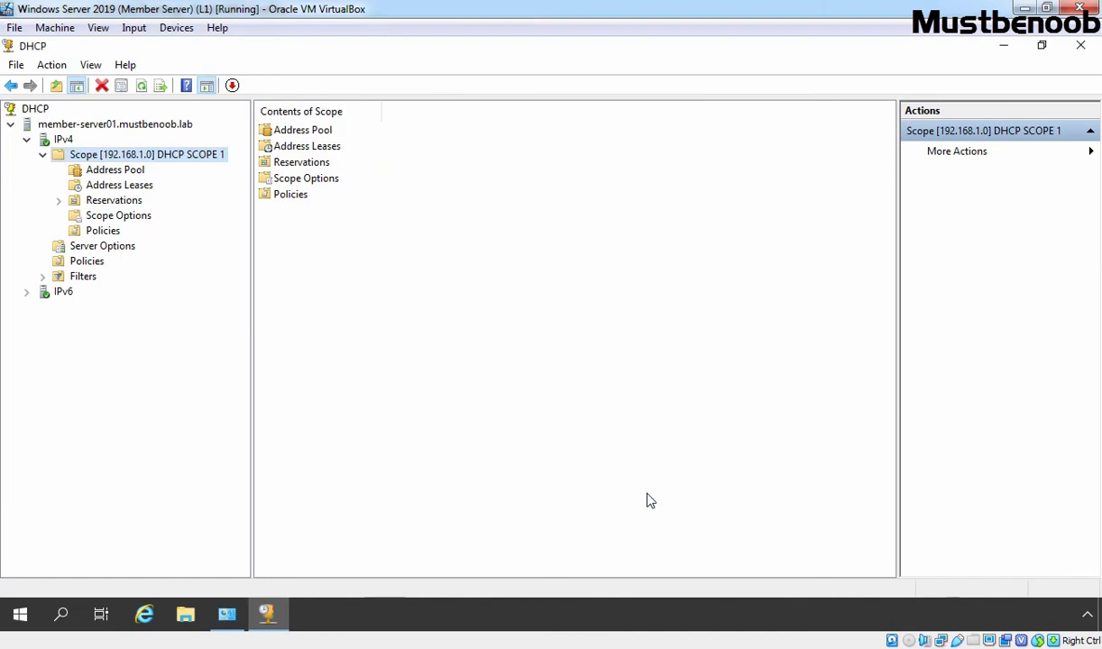
pyautogui.click(118, 174)
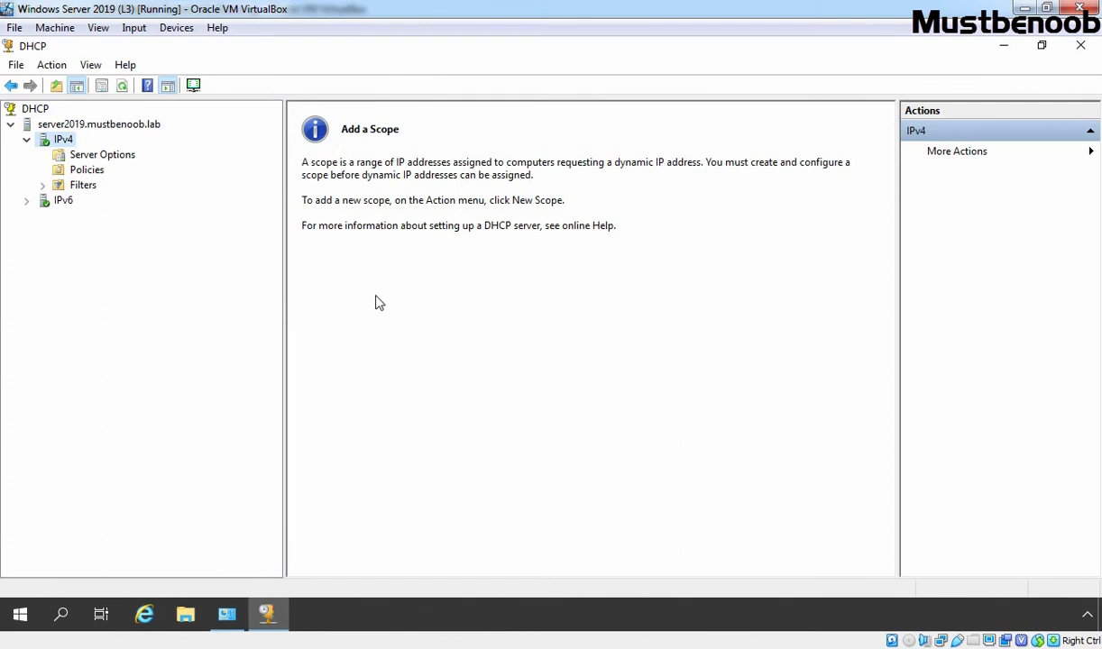
# On the Windows Server 2019 (L3) machine, refresh server2019.mustbenoob.lab and show the address pool of DHCP SCOPE 1 under IPv4
pyautogui.click(62, 123)
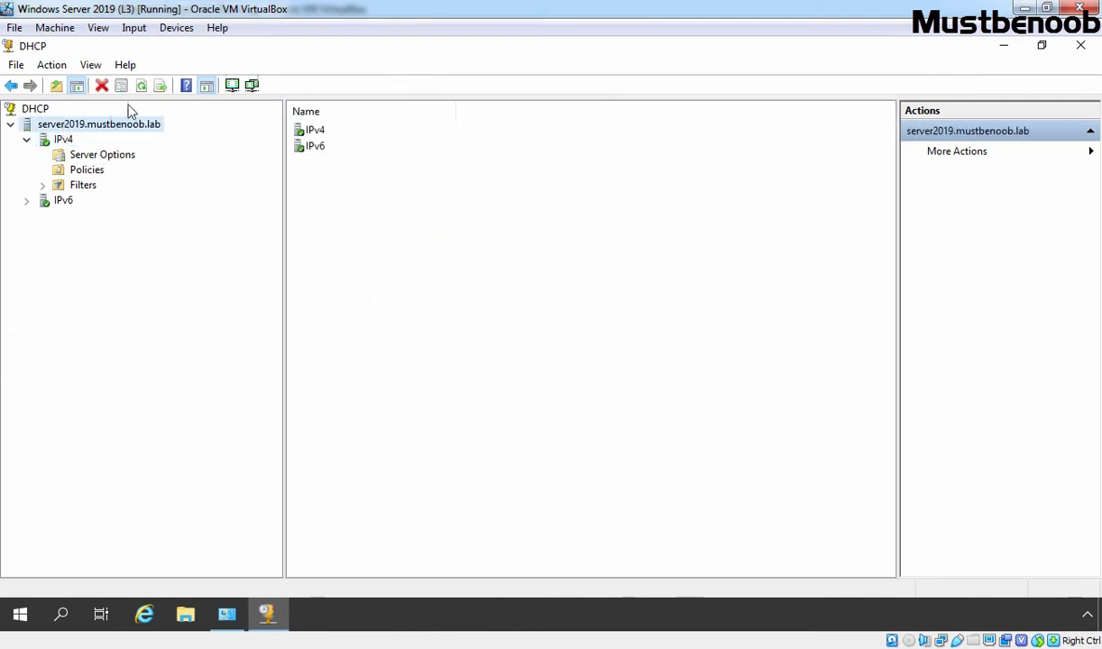
pyautogui.click(140, 85)
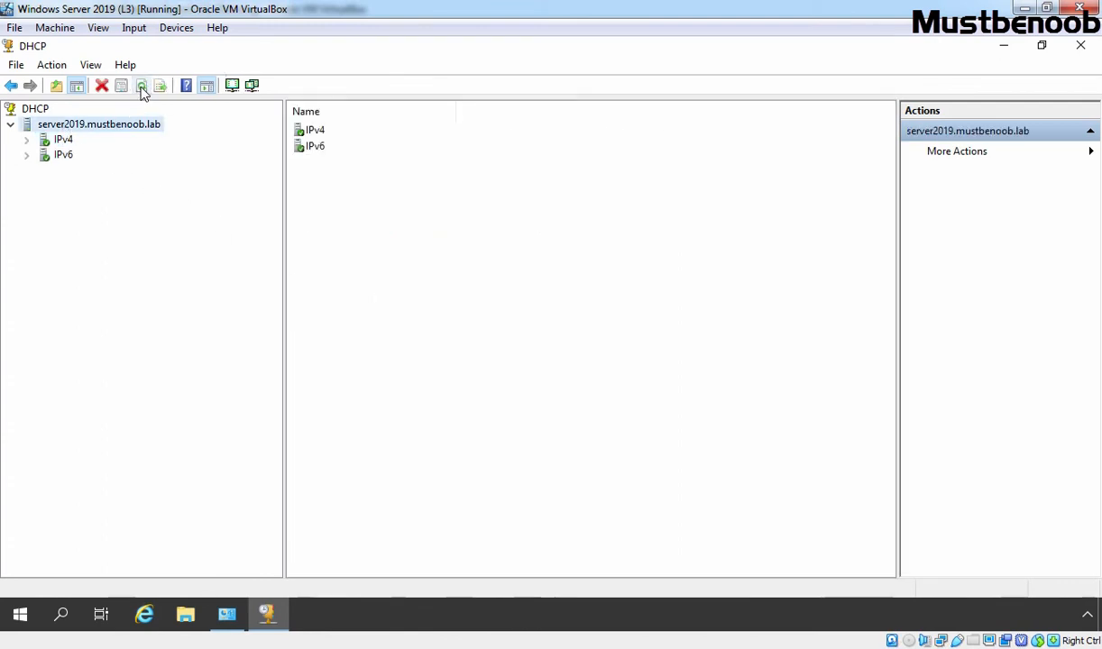
pyautogui.doubleClick(63, 141)
pyautogui.doubleClick(86, 155)
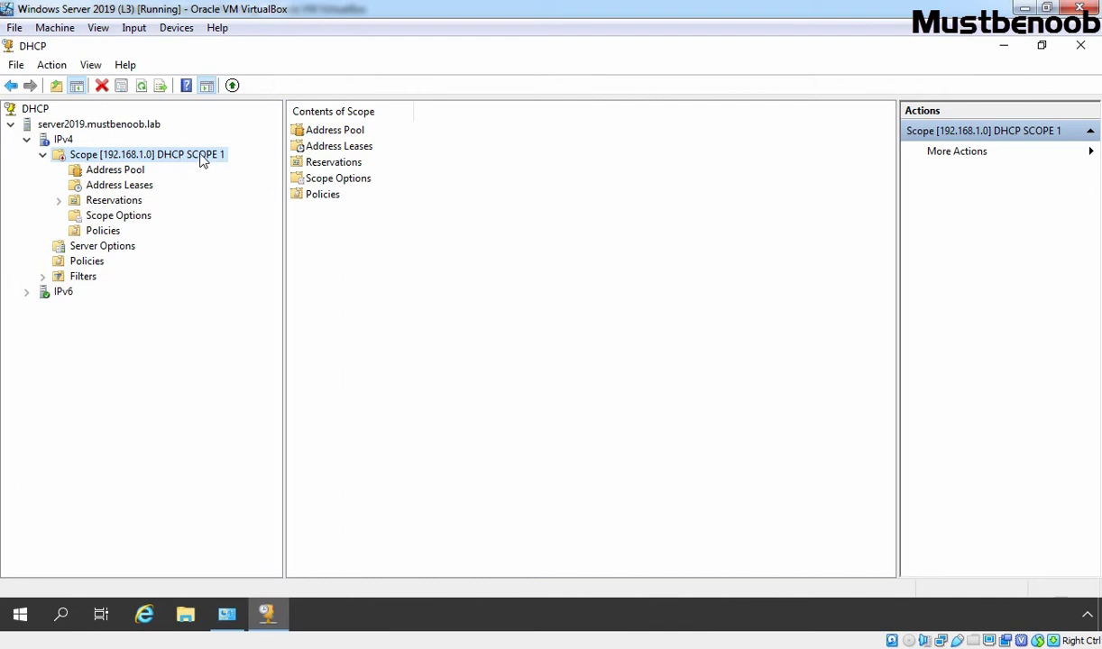
pyautogui.click(106, 171)
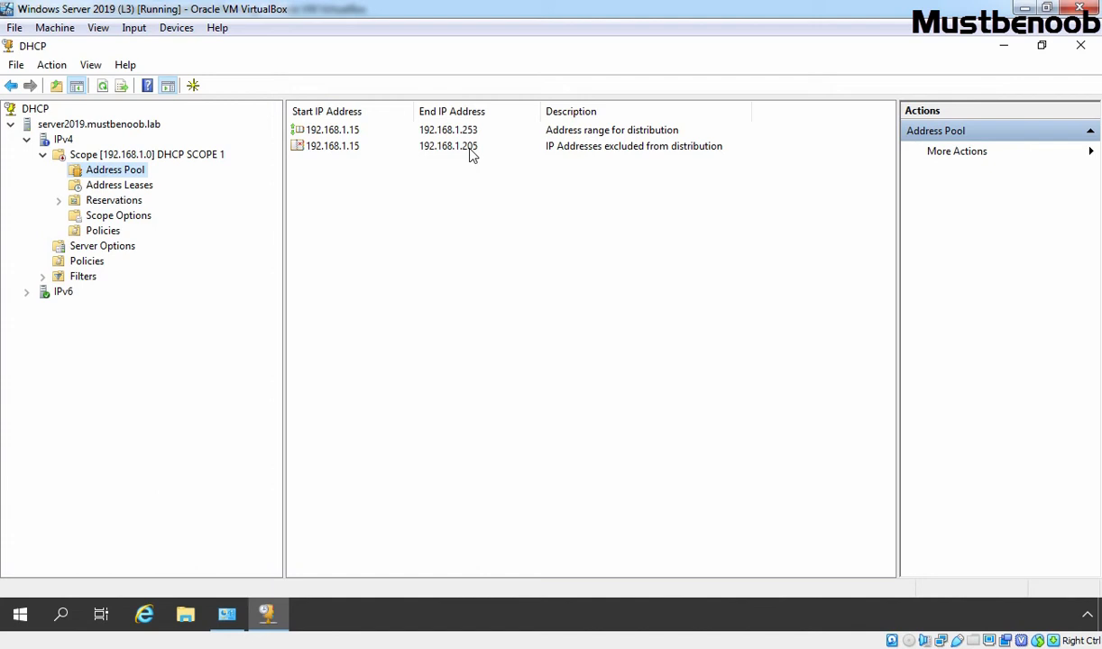
# Activate DHCP SCOPE 1 on server2019.mustbenoob.lab and return to its IPv4 node
pyautogui.click(102, 158)
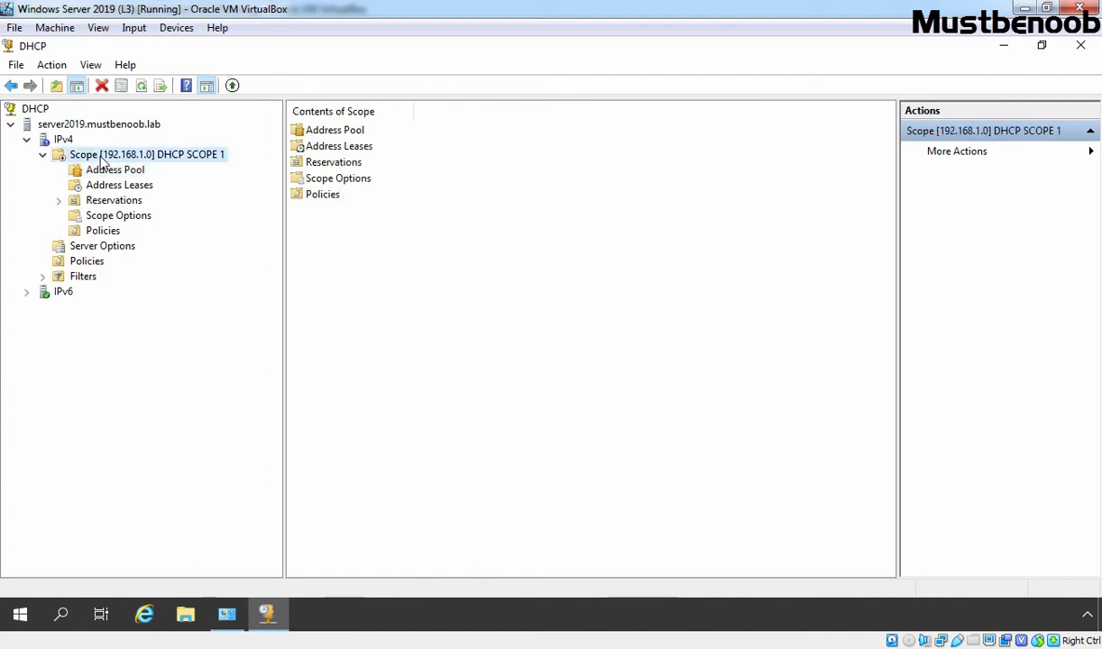
pyautogui.rightClick(102, 161)
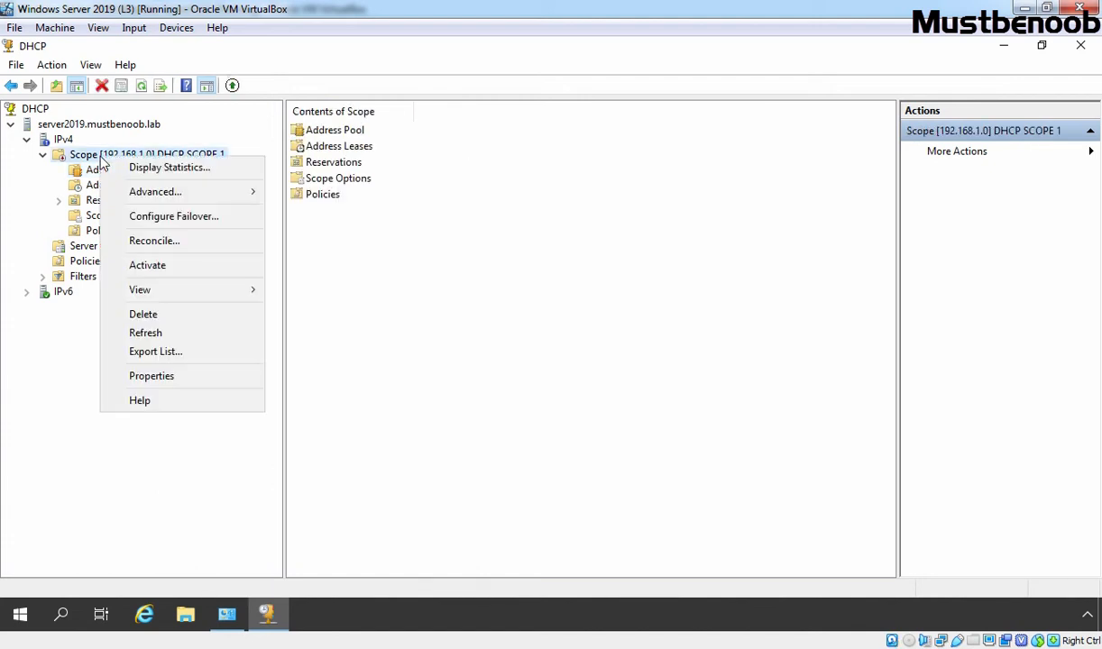
pyautogui.click(147, 265)
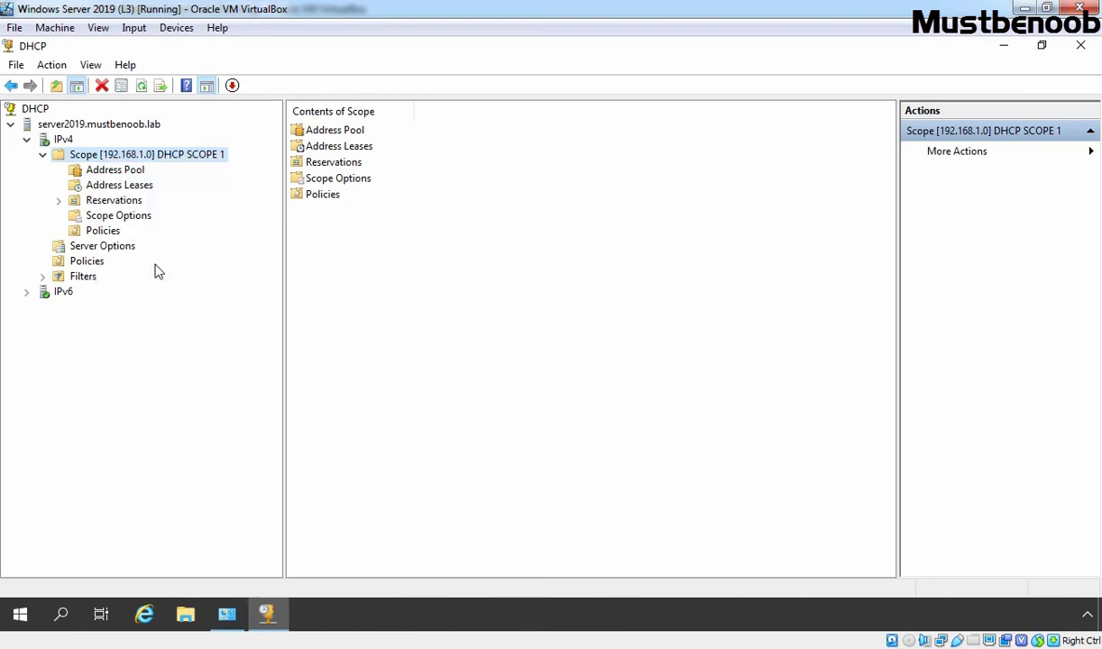
pyautogui.click(64, 140)
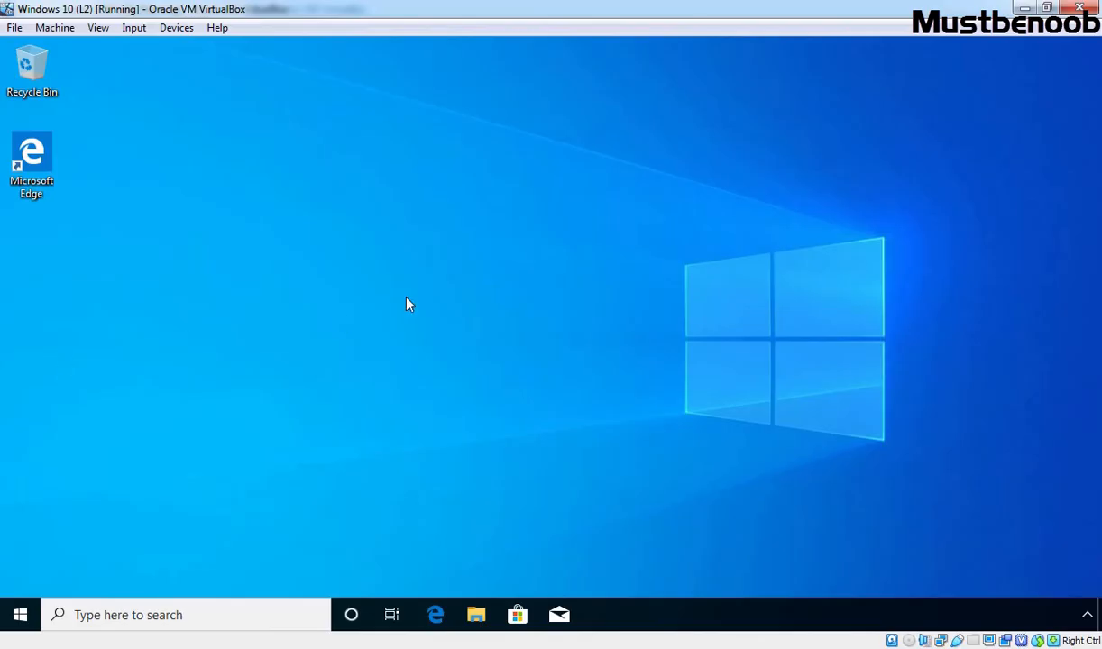
# On the Windows 10 client, open Windows PowerShell, run ipconfig /all and highlight the DHCP Server line
pyautogui.rightClick(20, 615)
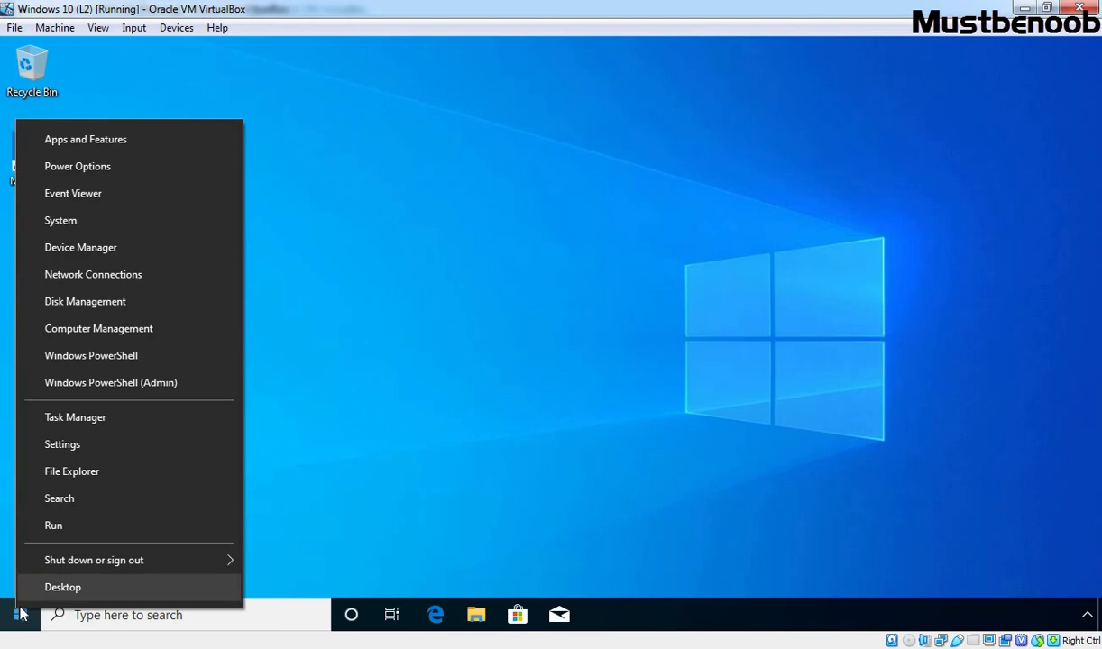
pyautogui.click(79, 358)
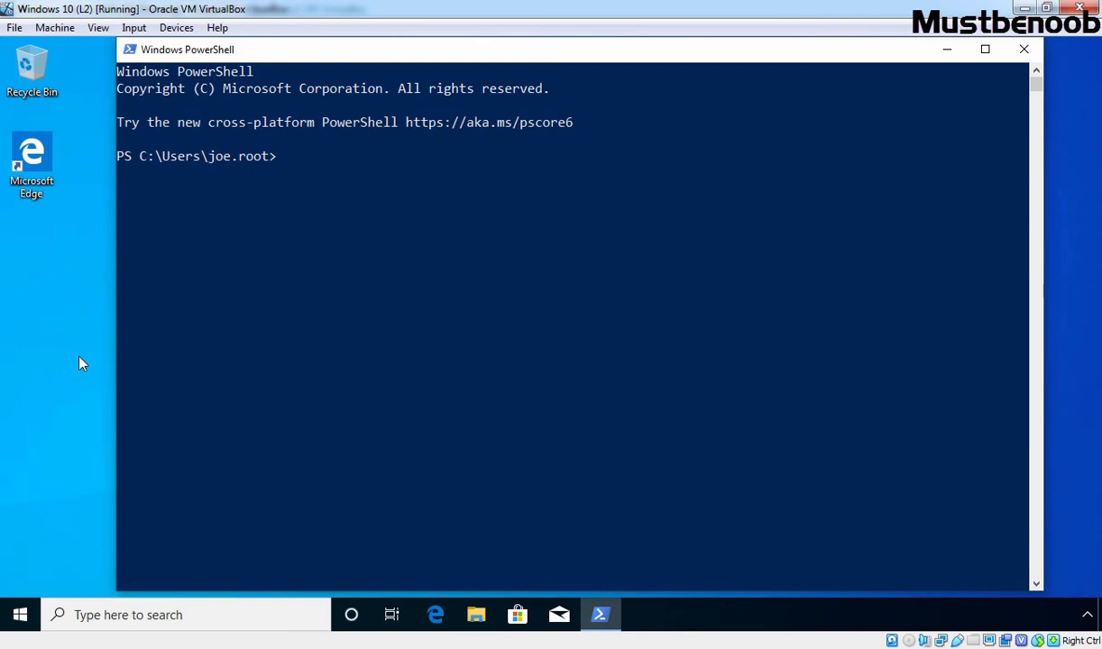
pyautogui.write('ipconfig /all')
pyautogui.press('Return')
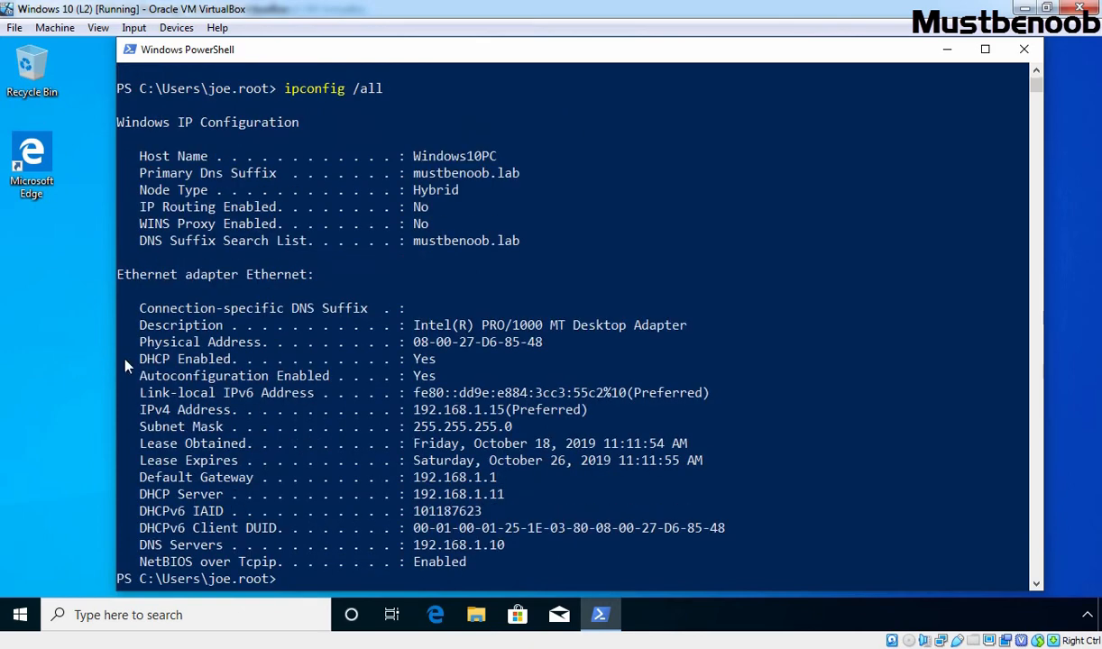
pyautogui.scroll(-1, 183, 377)
pyautogui.scroll(-1, 183, 377)
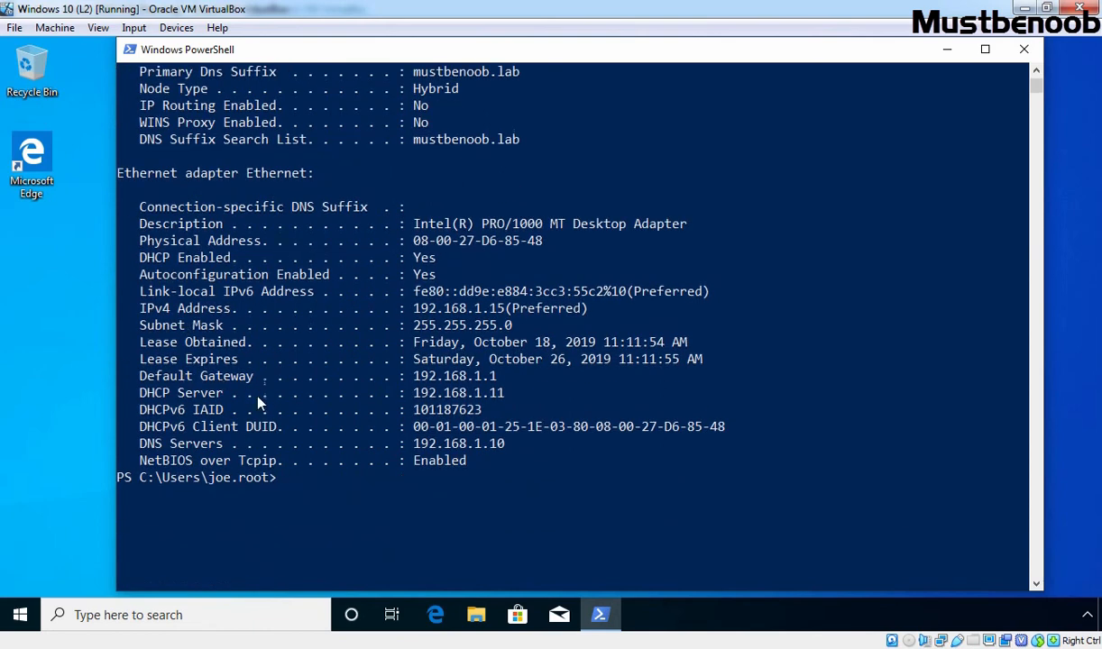
pyautogui.moveTo(126, 393); pyautogui.dragTo(532, 398)
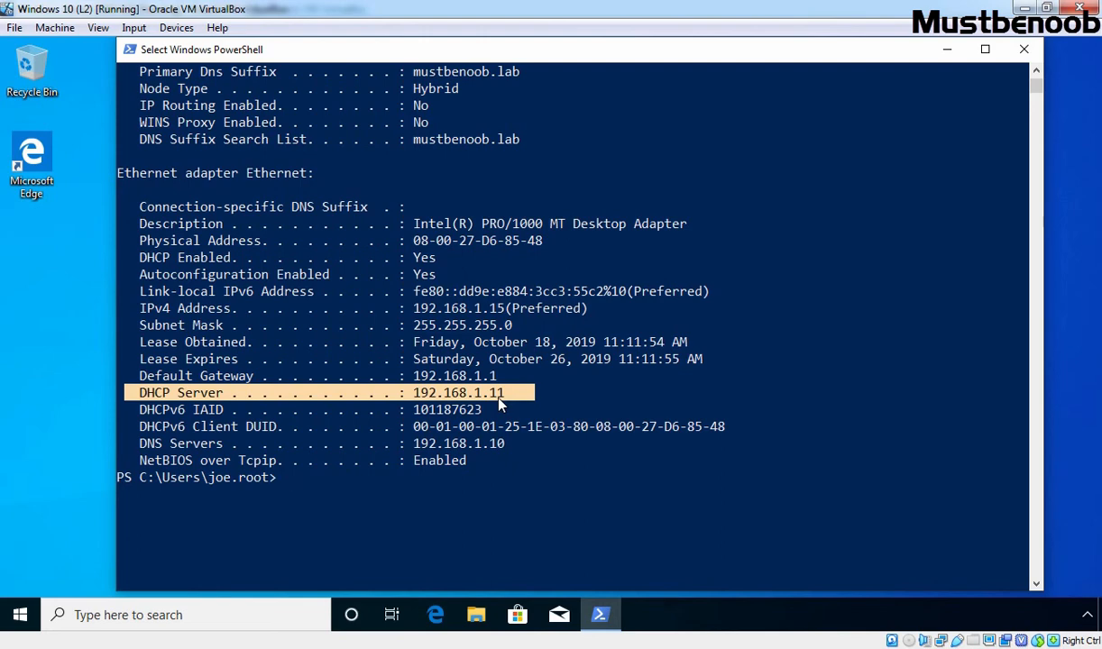
# Release the Windows 10 client's IP address with ipconfig /release
pyautogui.write('ipconfig')
pyautogui.write('/release')
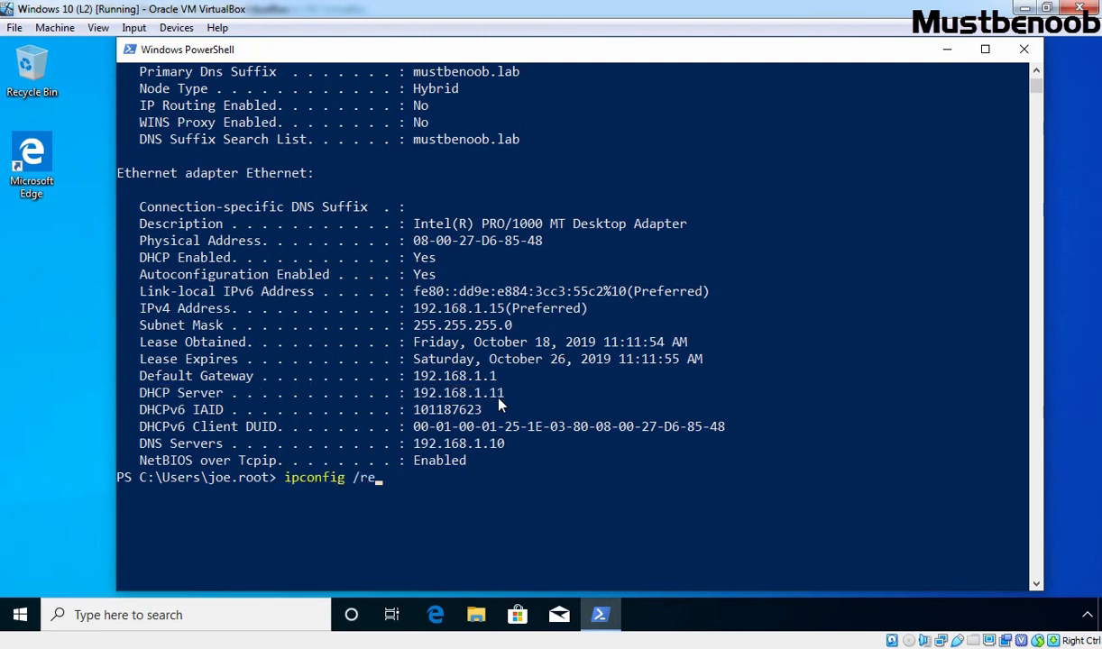
pyautogui.press('Return')
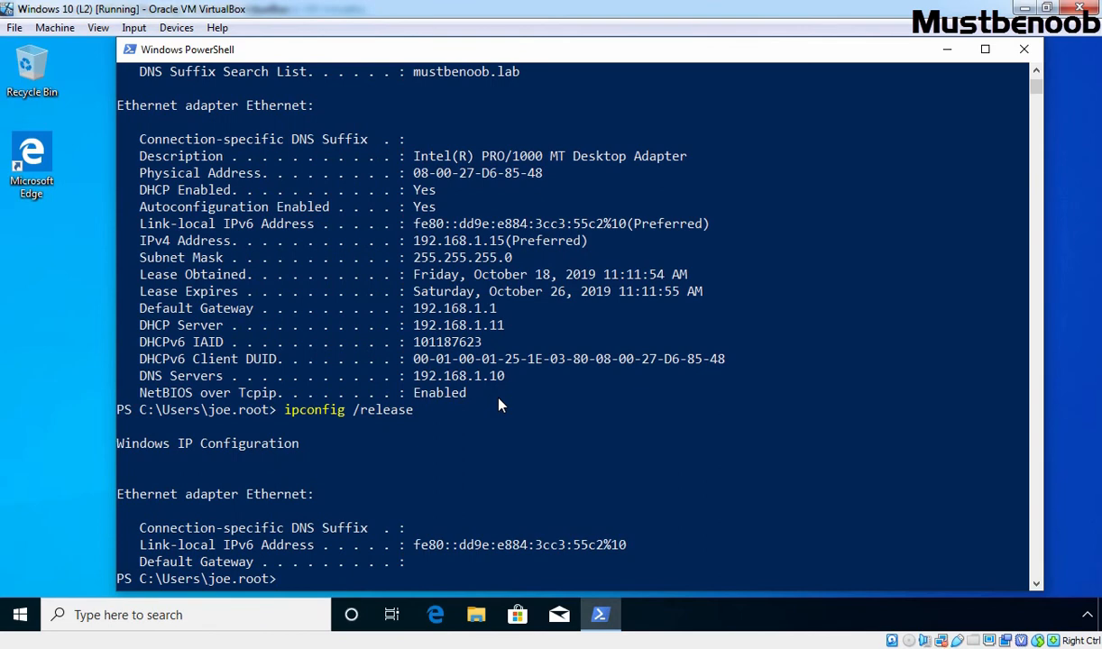
# Switch to the member server machine and stop the DHCP service on member-server01.mustbenoob.lab
pyautogui.hotkey('alt', 'Tab')
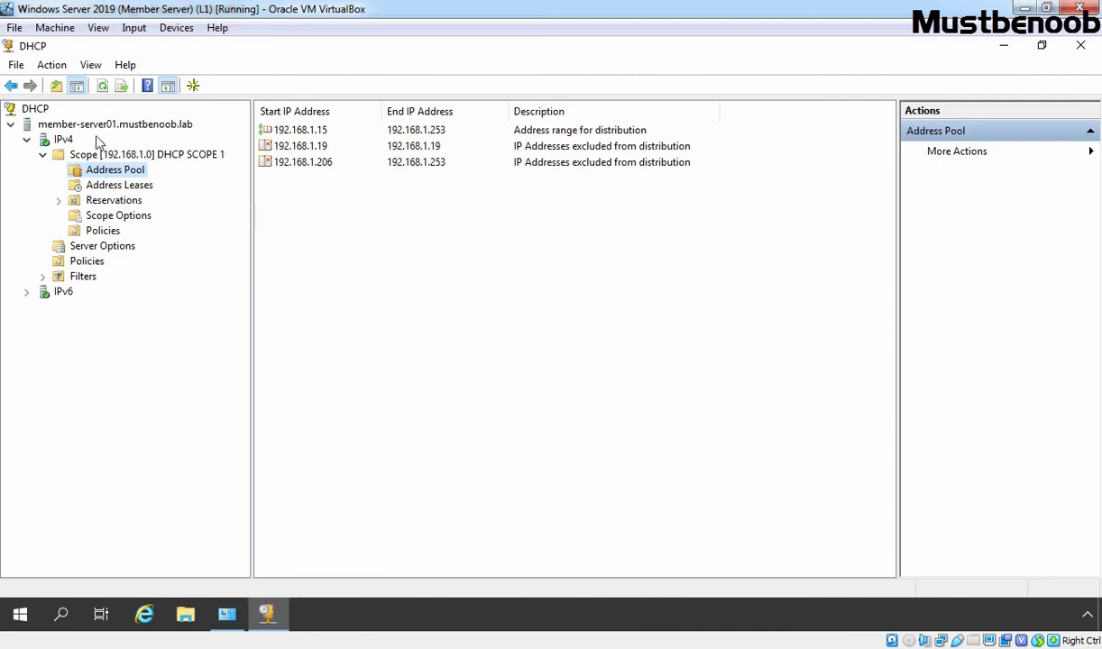
pyautogui.click(86, 124)
pyautogui.rightClick(86, 123)
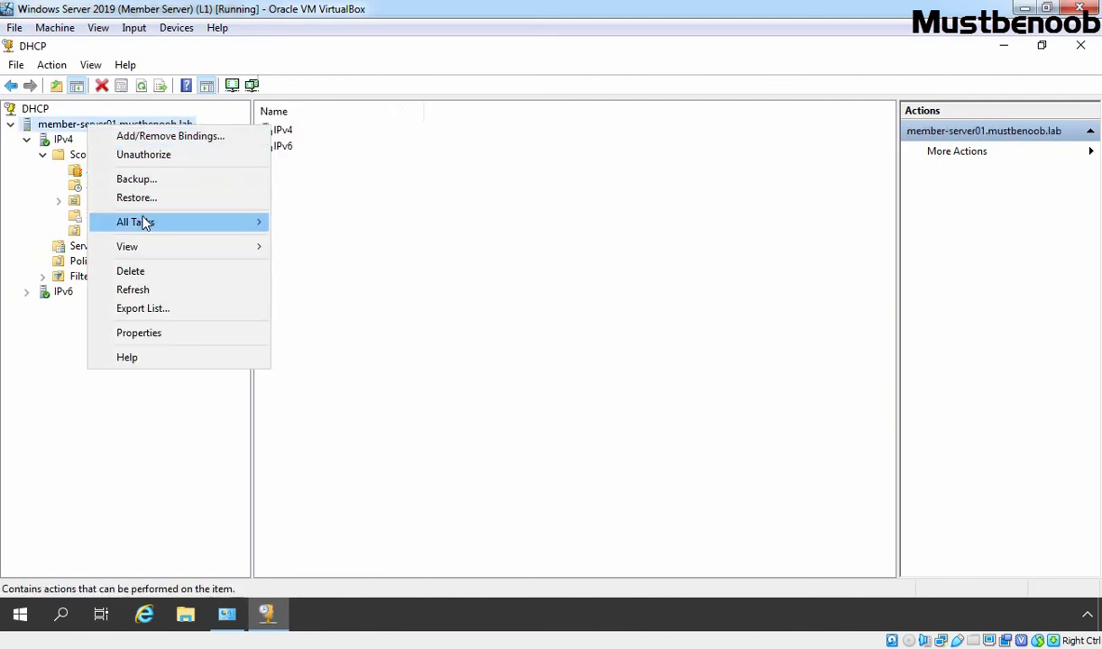
pyautogui.moveTo(143, 221)
pyautogui.click(307, 241)
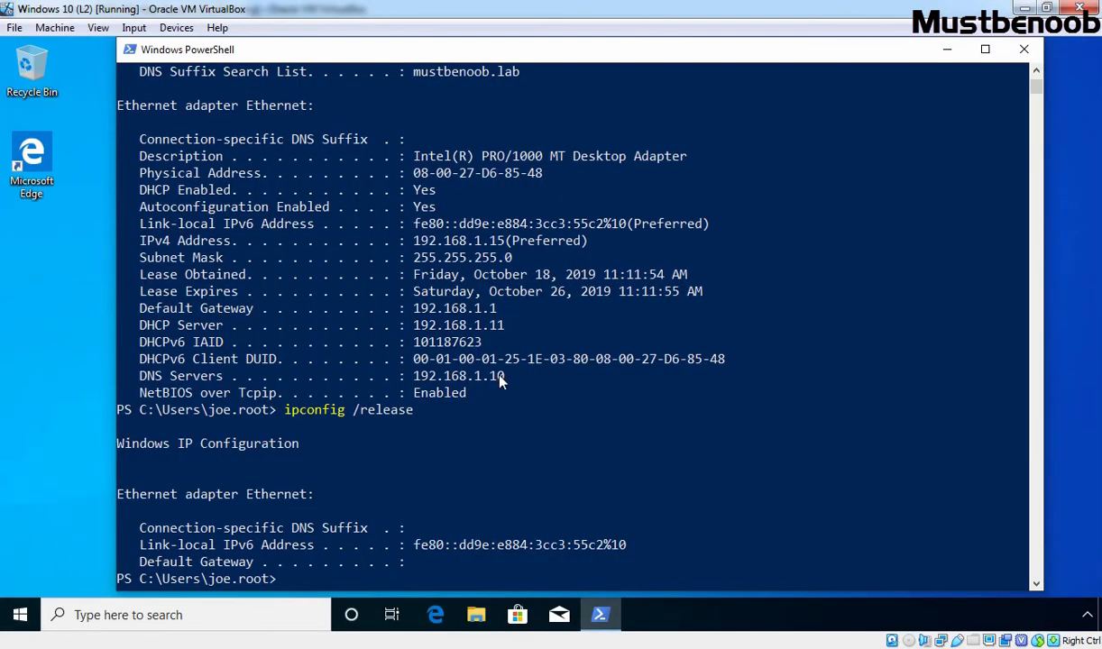
# On the Windows 10 client, run ipconfig /renew, and check the assigned DHCP server with ipconfig /all
pyautogui.write('ipconfig /renew')
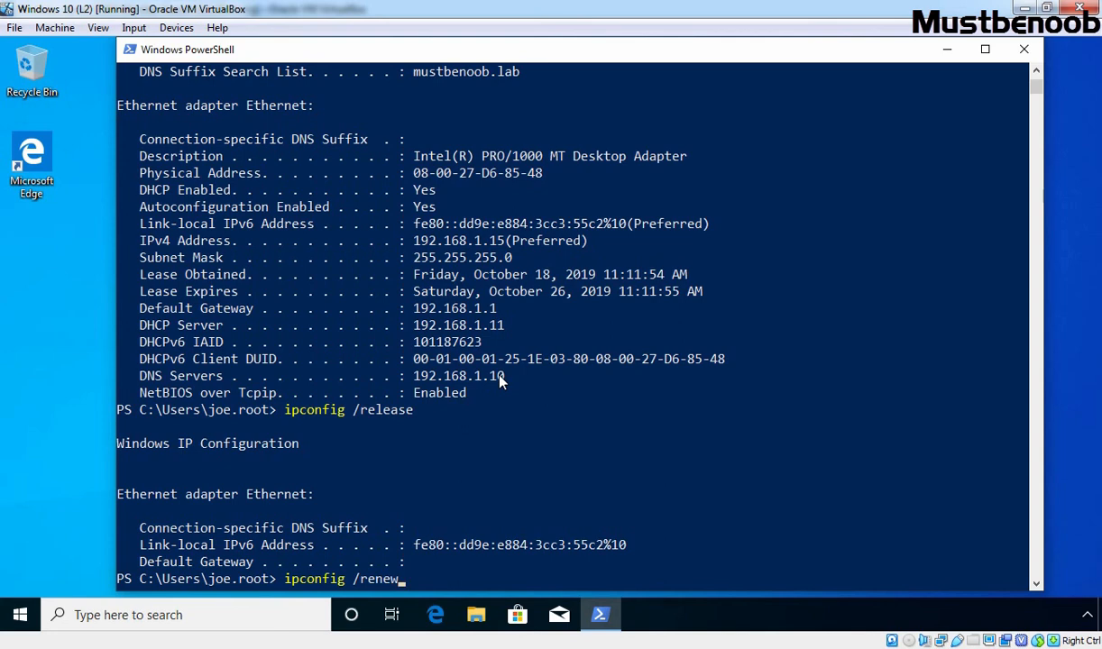
pyautogui.press('Return')
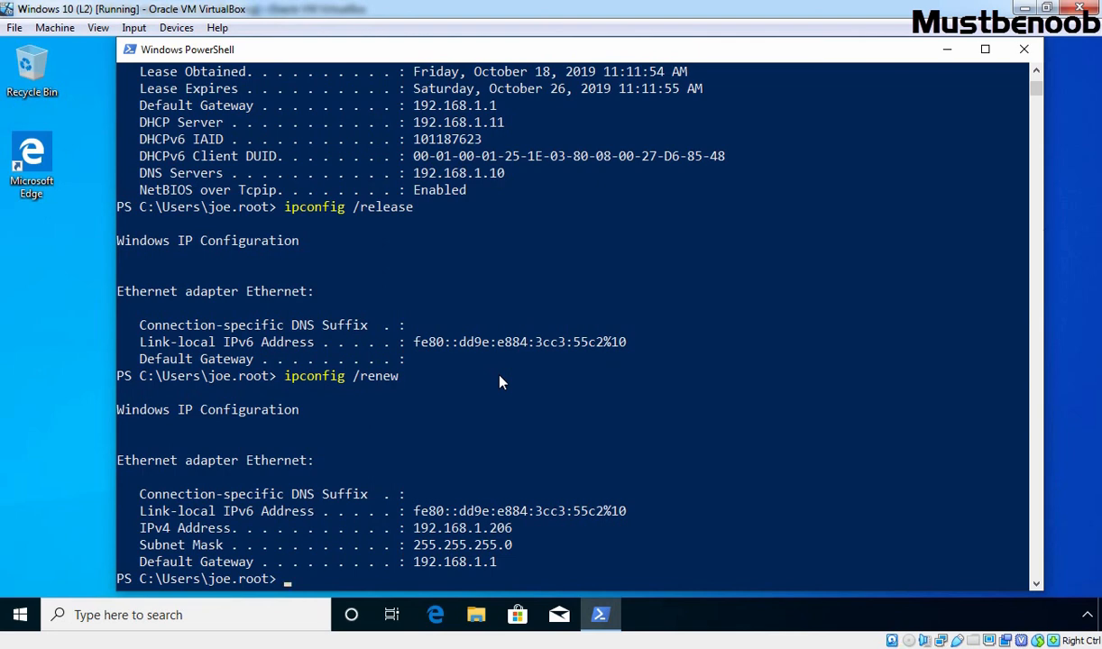
pyautogui.press('Up')
pyautogui.press('Up')
pyautogui.press('Up')
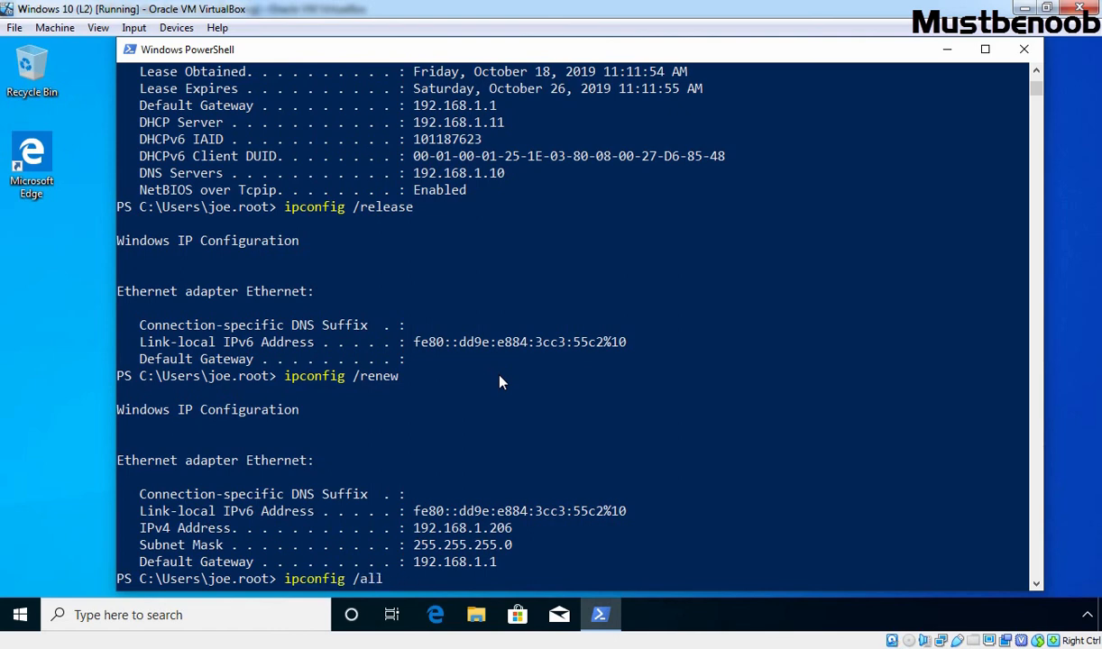
pyautogui.press('Return')
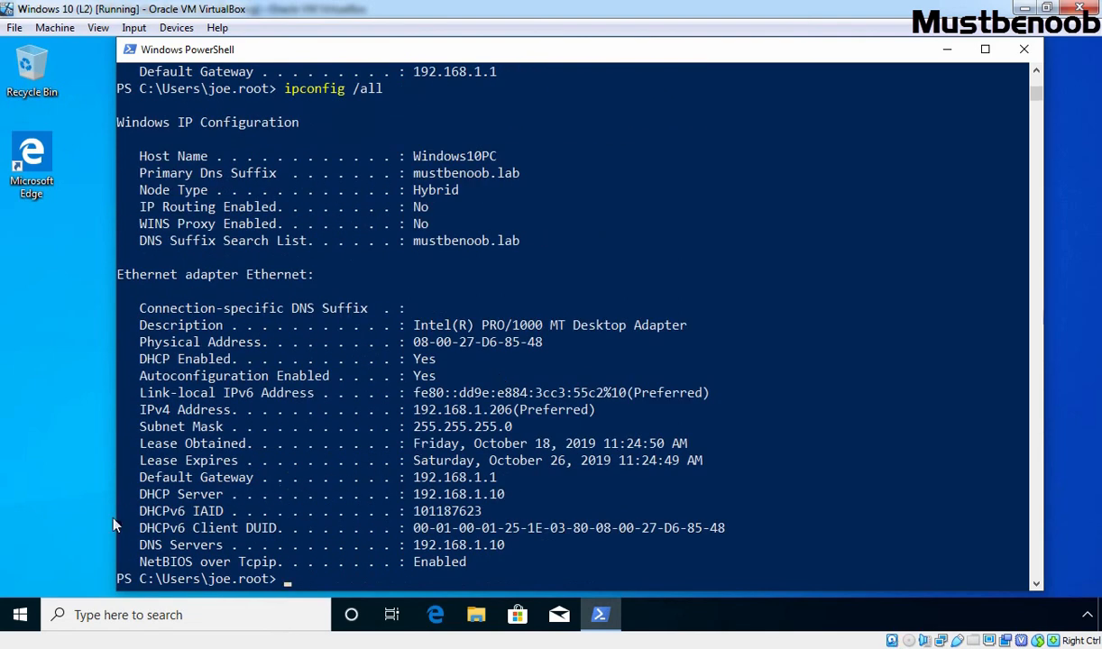
pyautogui.moveTo(140, 495); pyautogui.dragTo(533, 508)
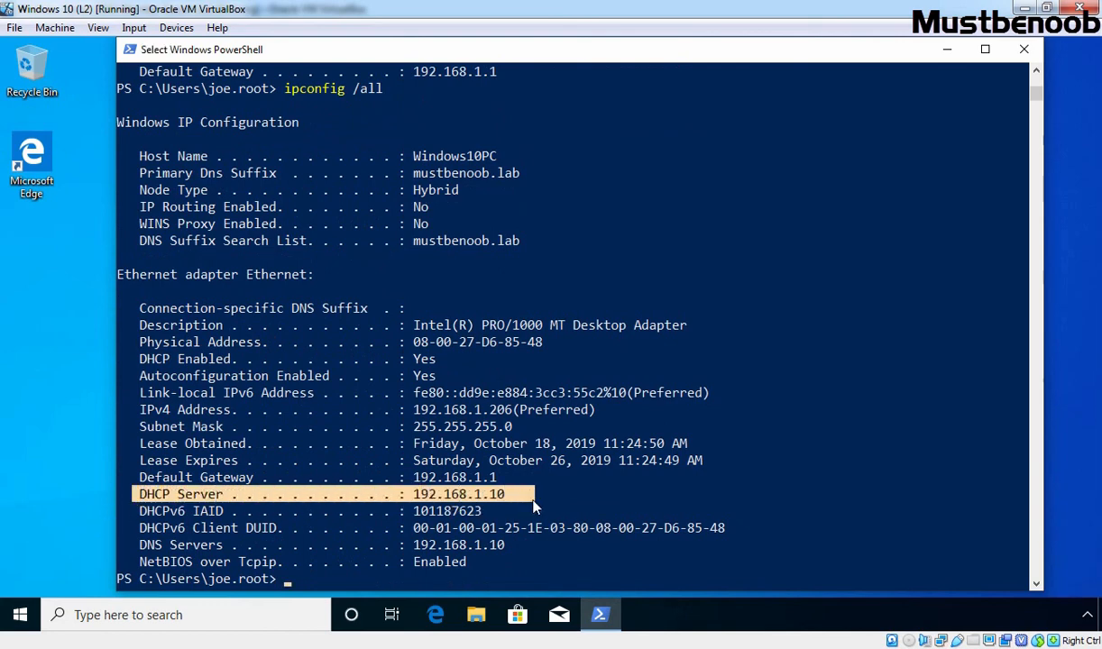